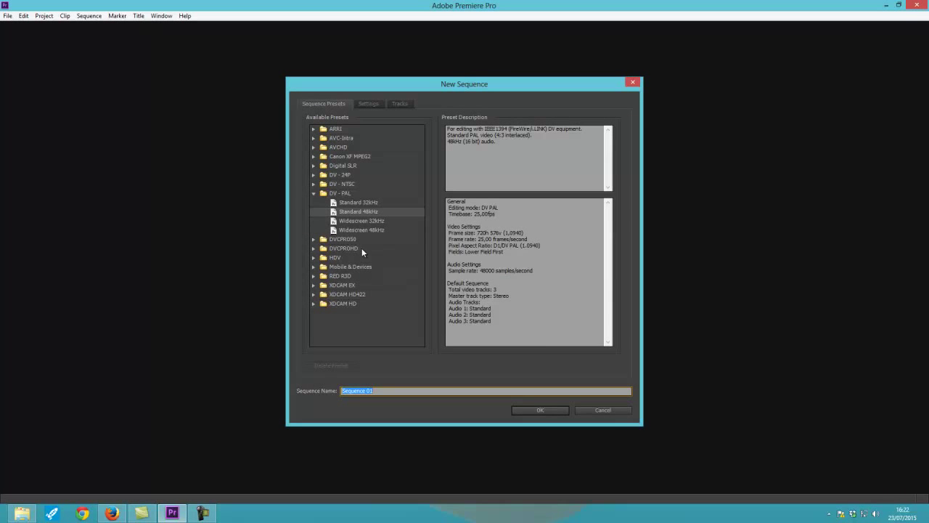
# - Create a new sequence named Sequence 01 from one of the HDV presets
pyautogui.click(314, 258)
pyautogui.click(363, 331)
pyautogui.click(540, 411)
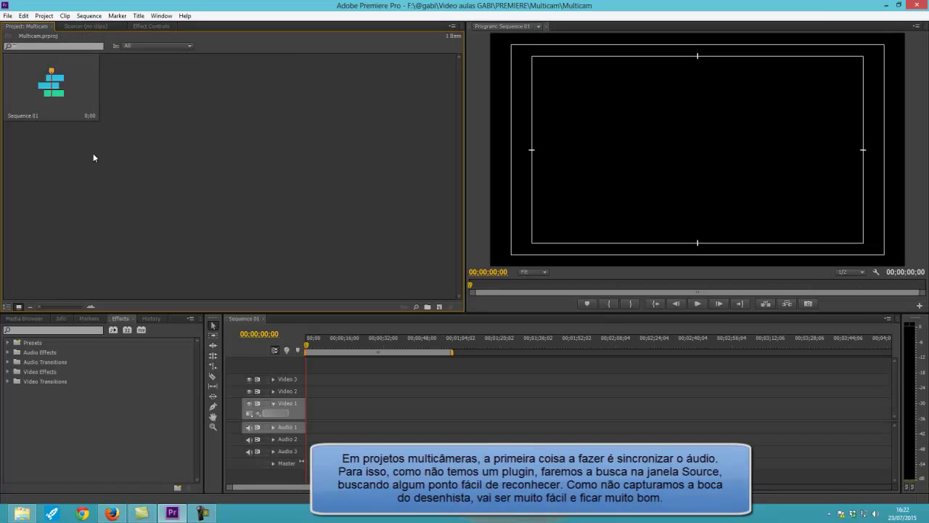
# - Import Aco.cam2_720.mp3, Aco.cam2_720.mp4 and Aco.shoulder_1_720.mp4 from the Multicam folder into the project
pyautogui.doubleClick(125, 159)
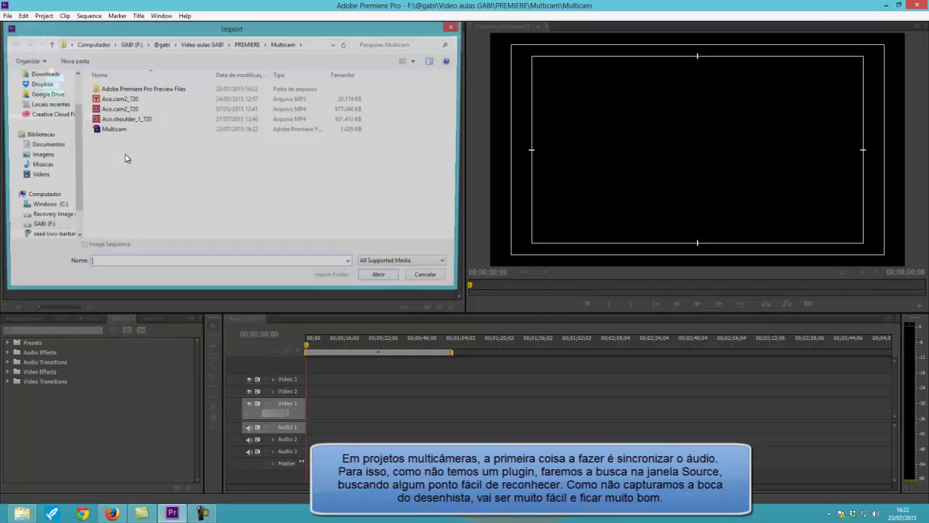
pyautogui.click(121, 119)
pyautogui.keyDown('shift'); pyautogui.click(119, 109); pyautogui.keyUp('shift')
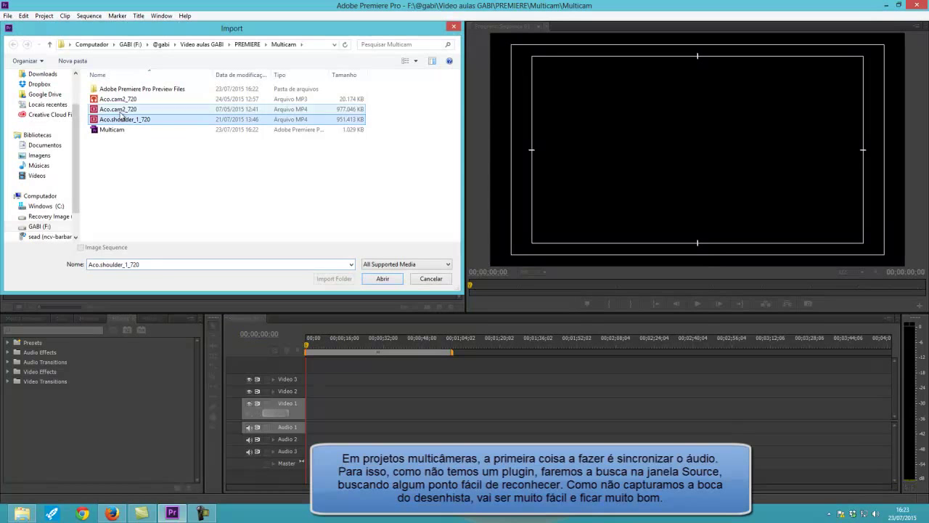
pyautogui.keyDown('shift'); pyautogui.click(119, 101); pyautogui.keyUp('shift')
pyautogui.click(398, 279)
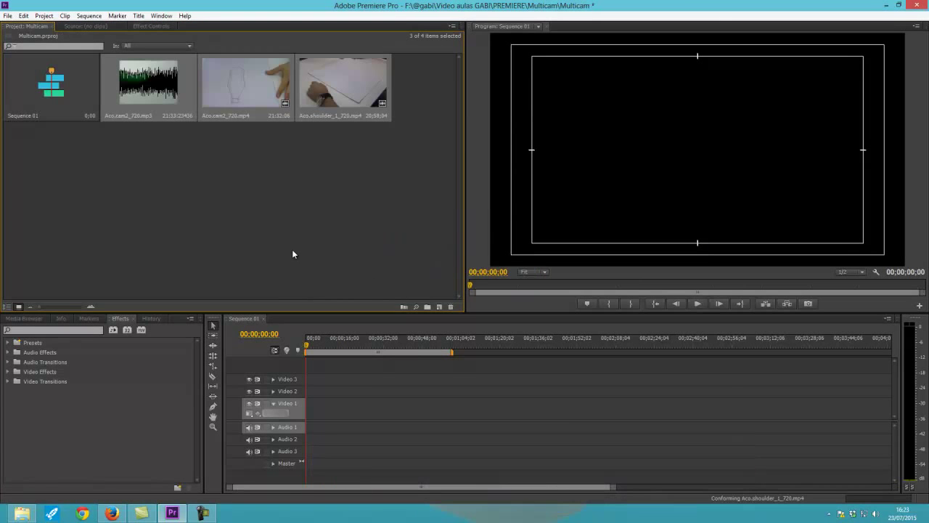
pyautogui.click(292, 254)
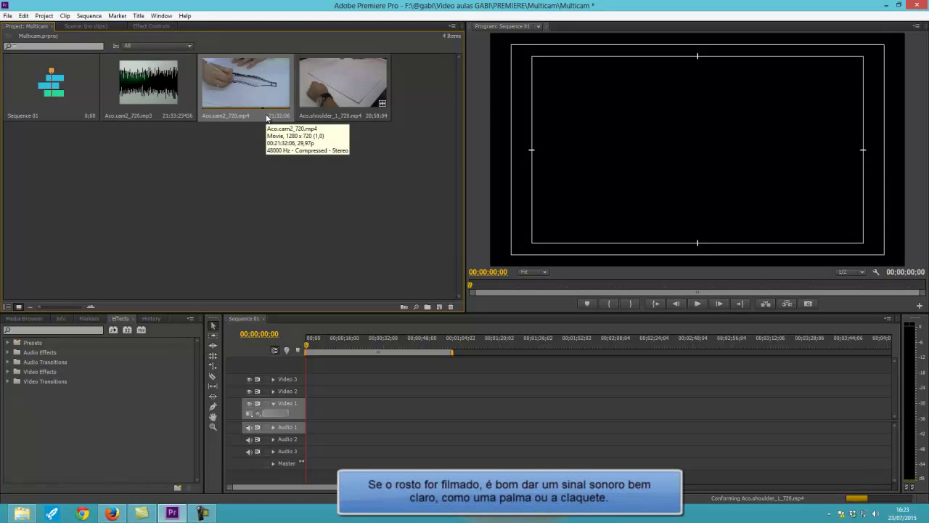
# - Load Aco.cam2_720.mp4 into the Source monitor and play it to listen for the audio sync cue
pyautogui.click(242, 115)
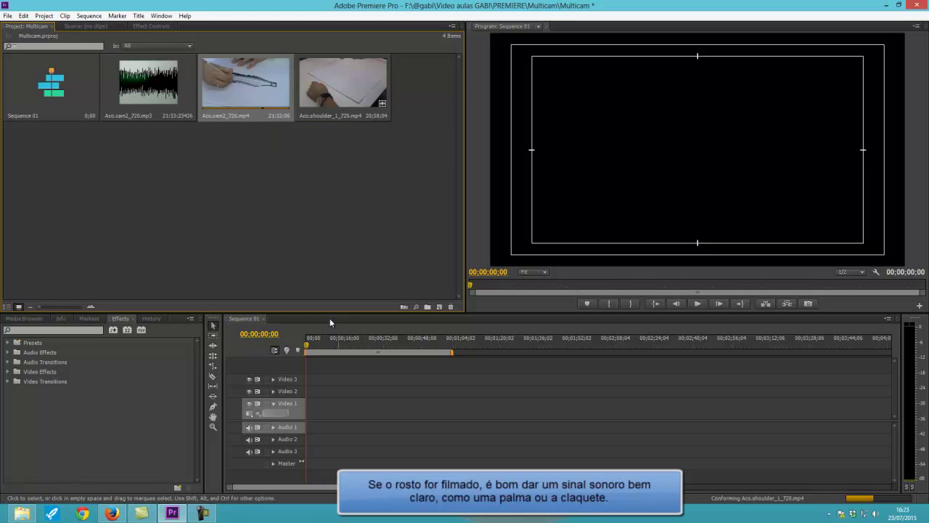
pyautogui.doubleClick(242, 99)
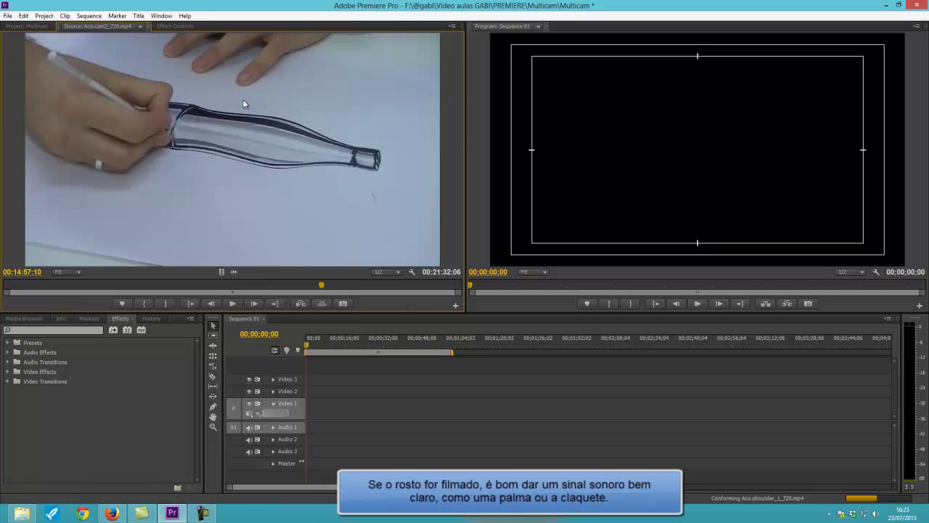
pyautogui.click(234, 303)
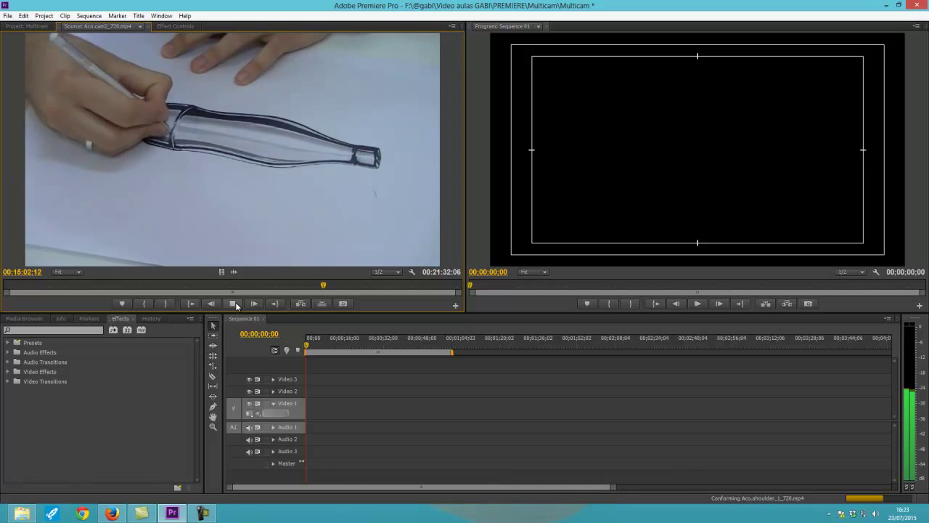
pyautogui.click(236, 305)
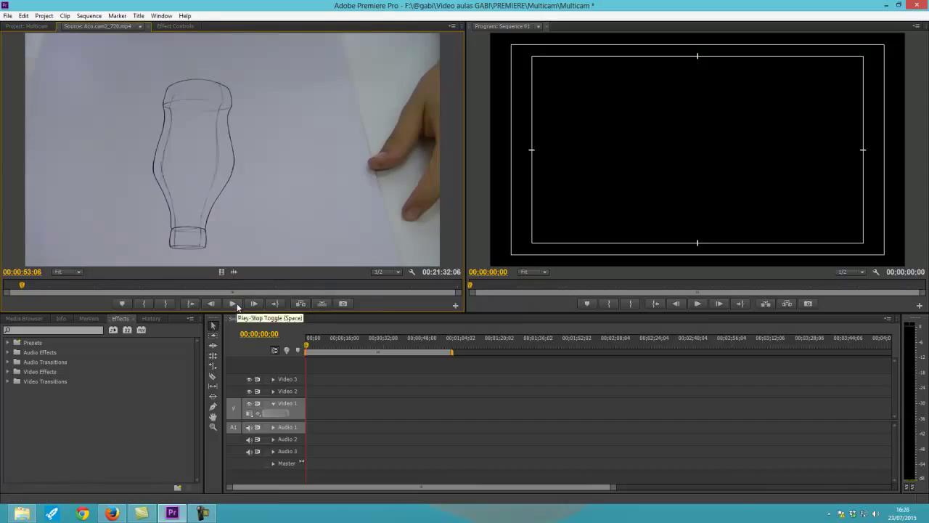
# - Locate the last "tá" before the drawing starts in Aco.cam2_720.mp4 and mark the In point at 00:00:51:00
pyautogui.moveTo(461, 294); pyautogui.dragTo(270, 296)
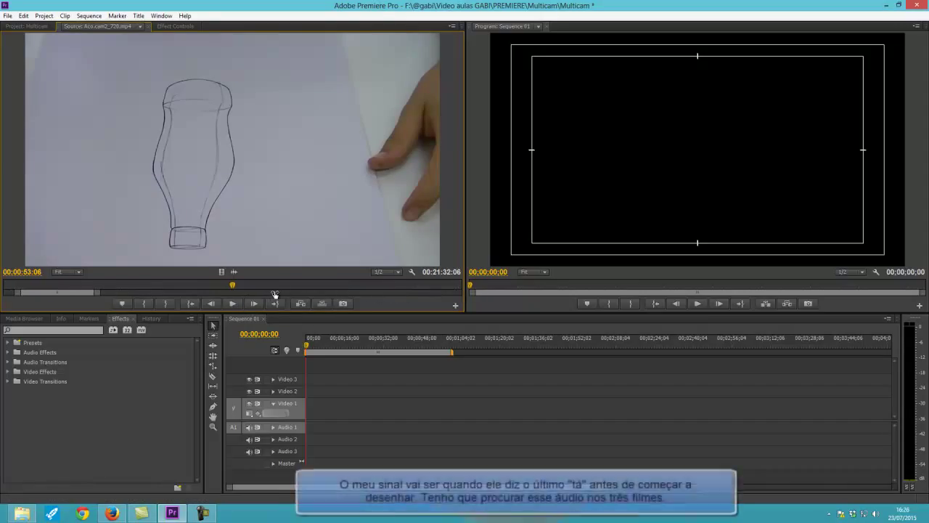
pyautogui.click(235, 306)
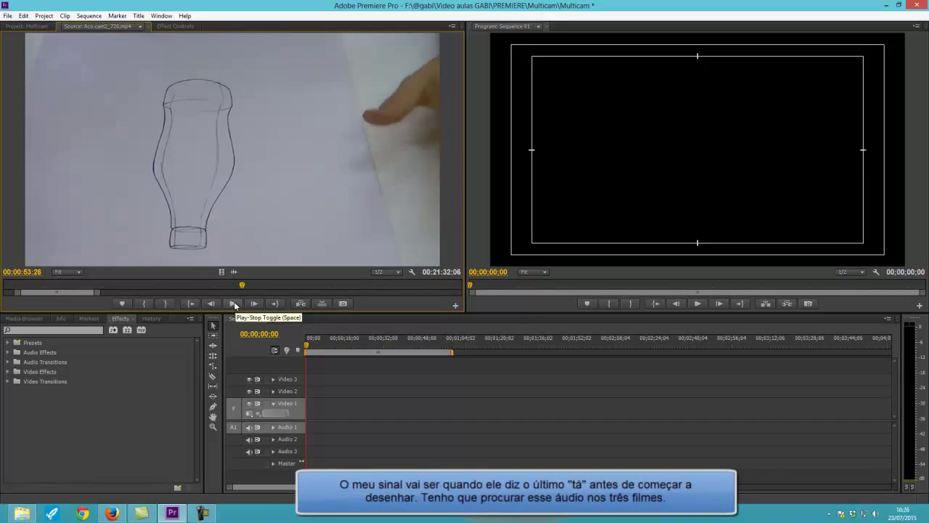
pyautogui.click(161, 287)
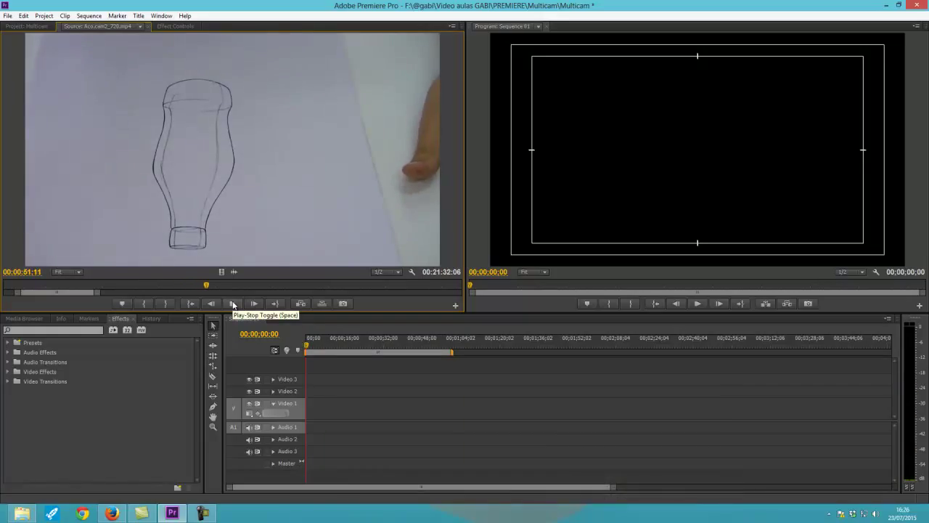
pyautogui.click(233, 305)
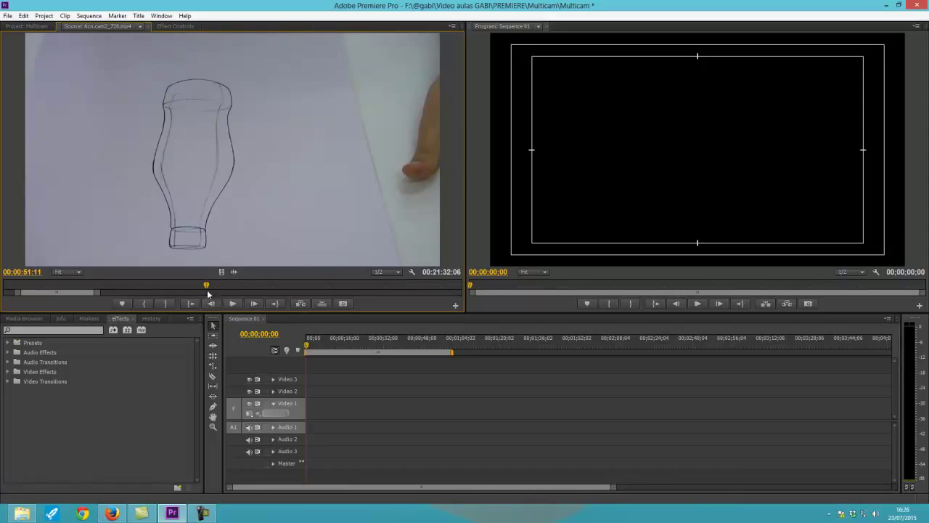
pyautogui.click(230, 304)
pyautogui.click(233, 304)
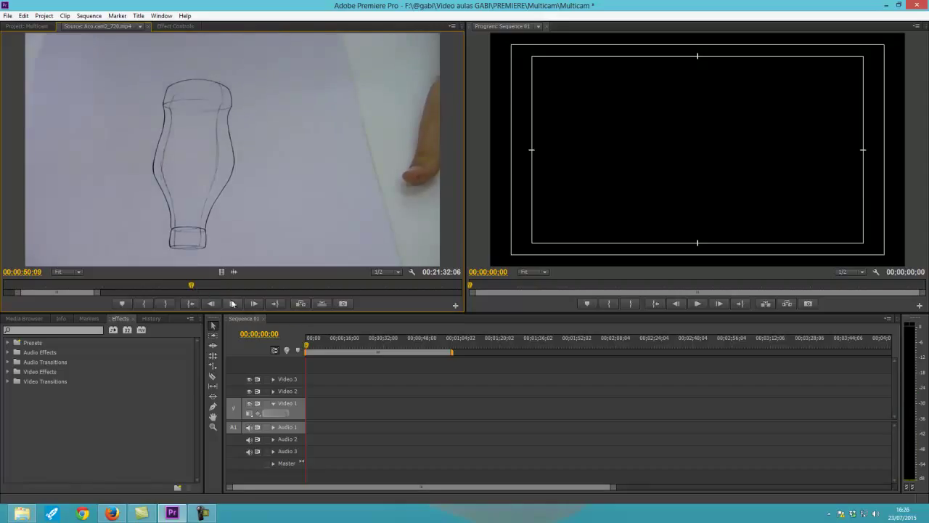
pyautogui.click(234, 304)
pyautogui.click(233, 304)
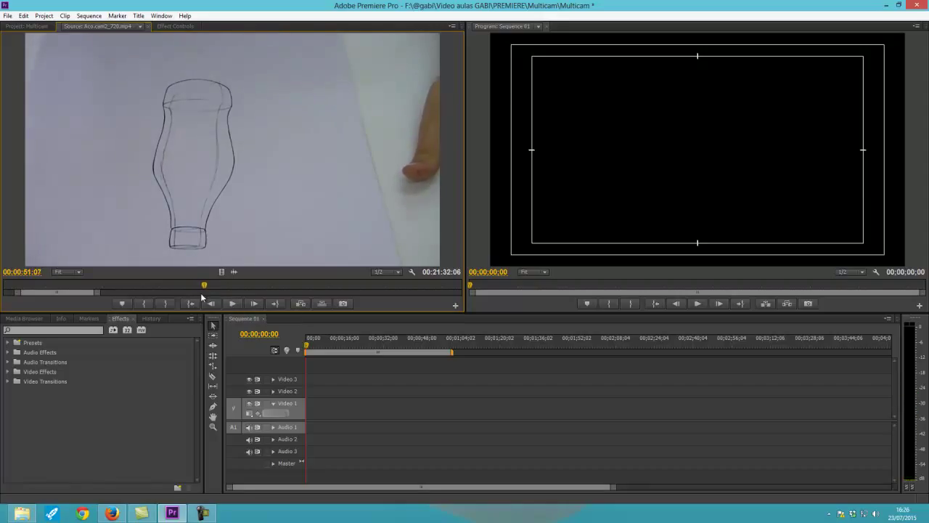
pyautogui.click(191, 287)
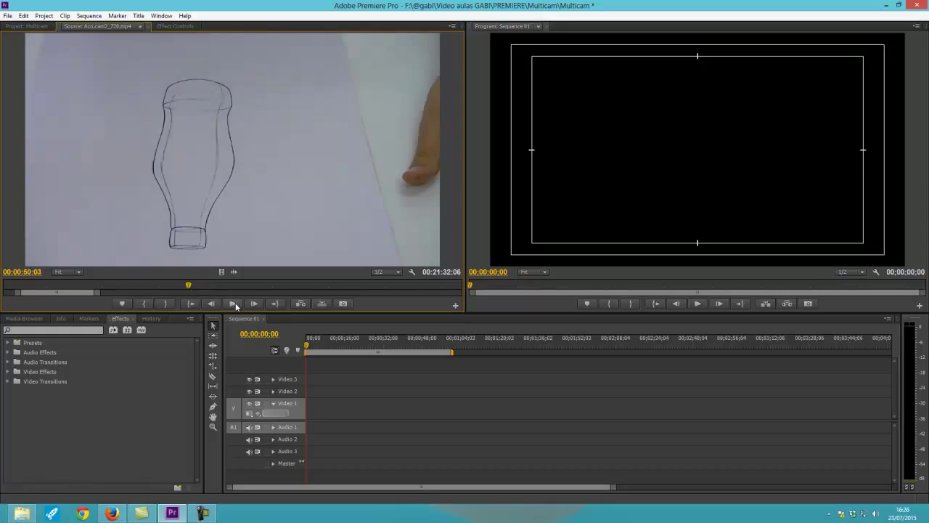
pyautogui.click(234, 303)
pyautogui.click(234, 303)
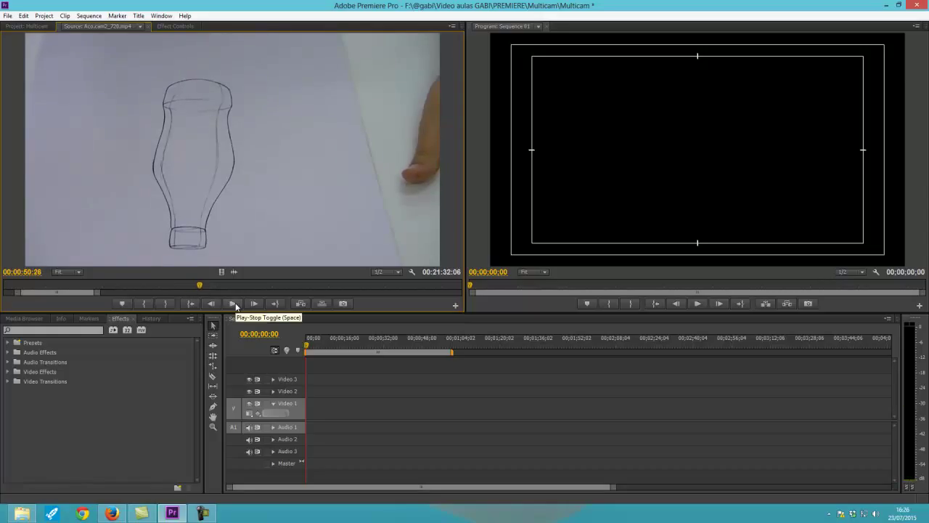
pyautogui.click(234, 304)
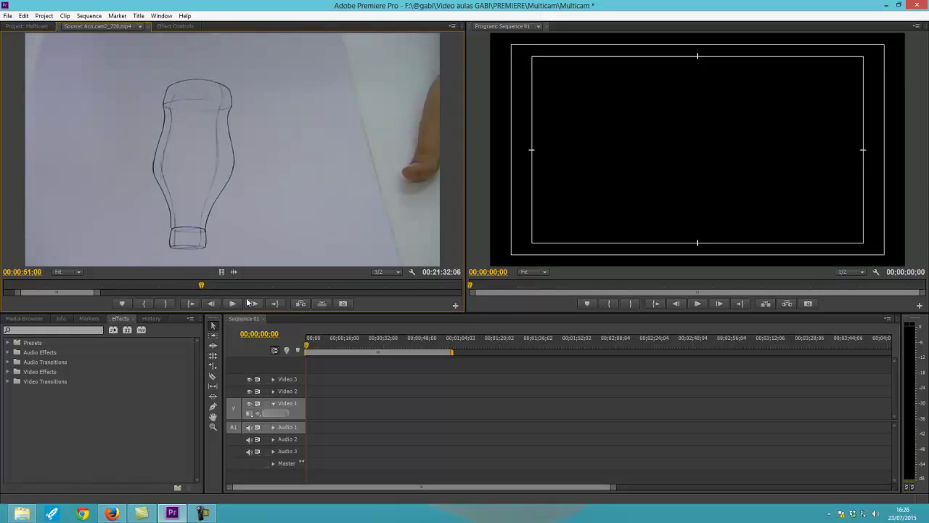
pyautogui.click(146, 303)
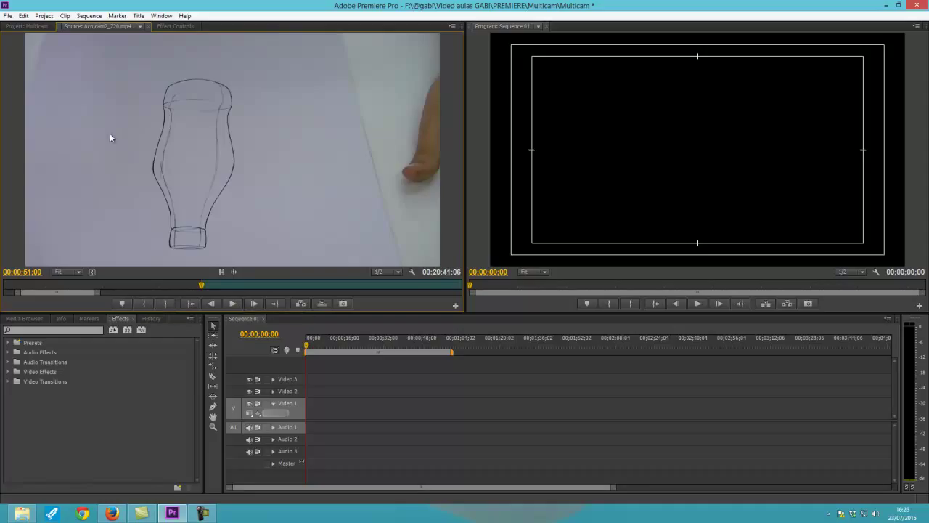
# - Load Aco.shoulder_1_720.mp4 into the Source monitor and play it from the beginning
pyautogui.click(26, 26)
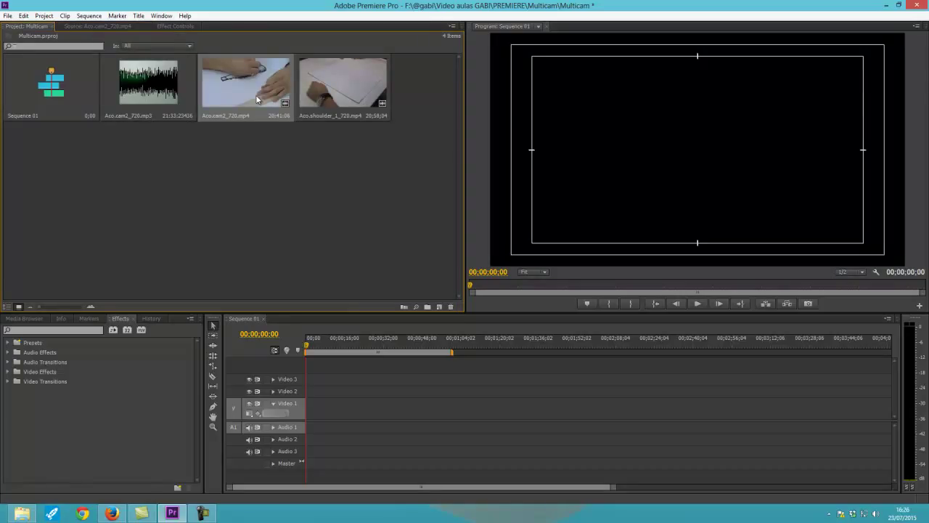
pyautogui.doubleClick(352, 96)
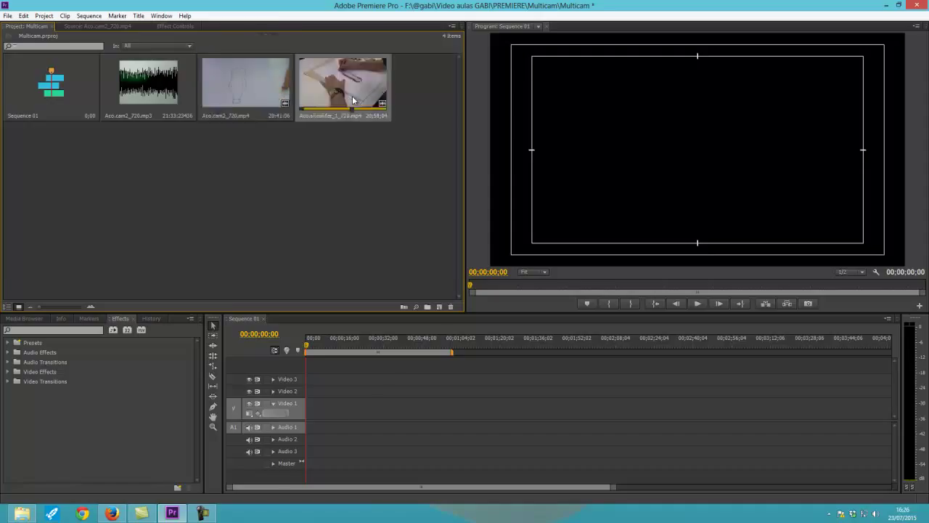
pyautogui.click(191, 304)
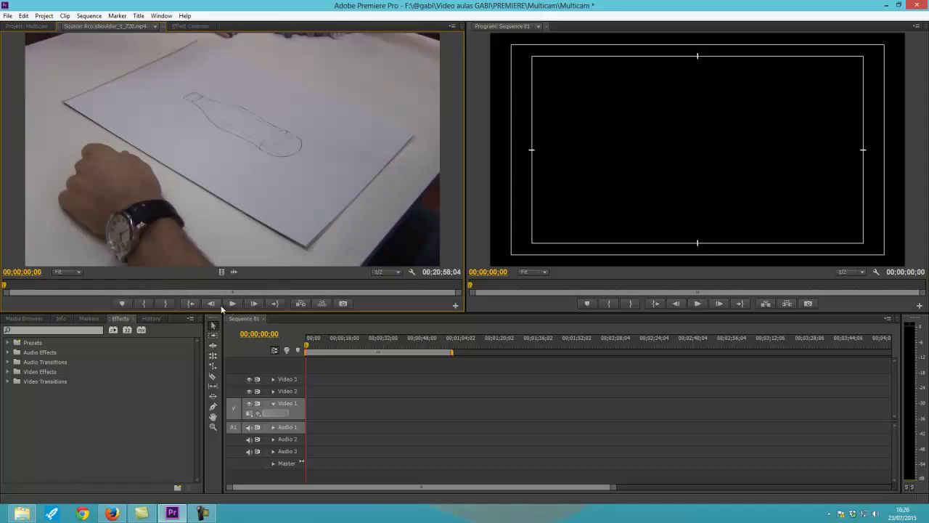
pyautogui.click(231, 304)
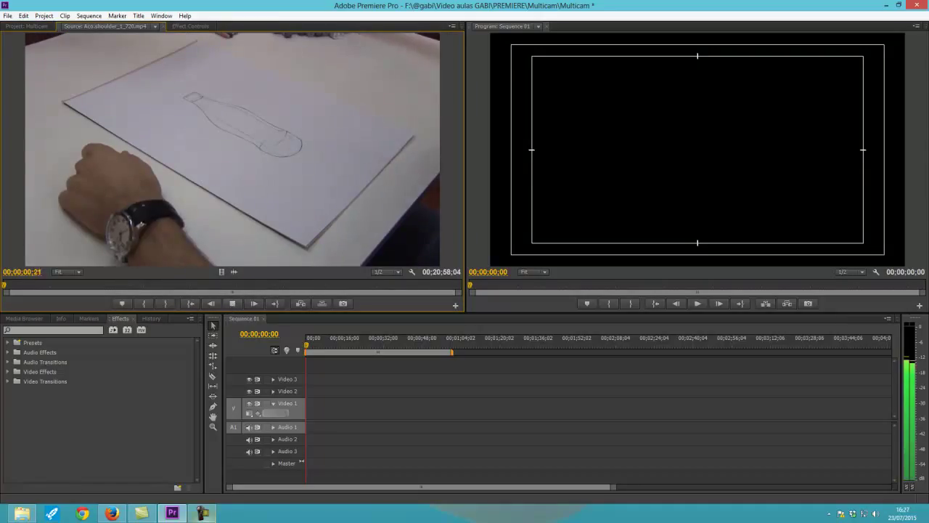
pyautogui.click(203, 514)
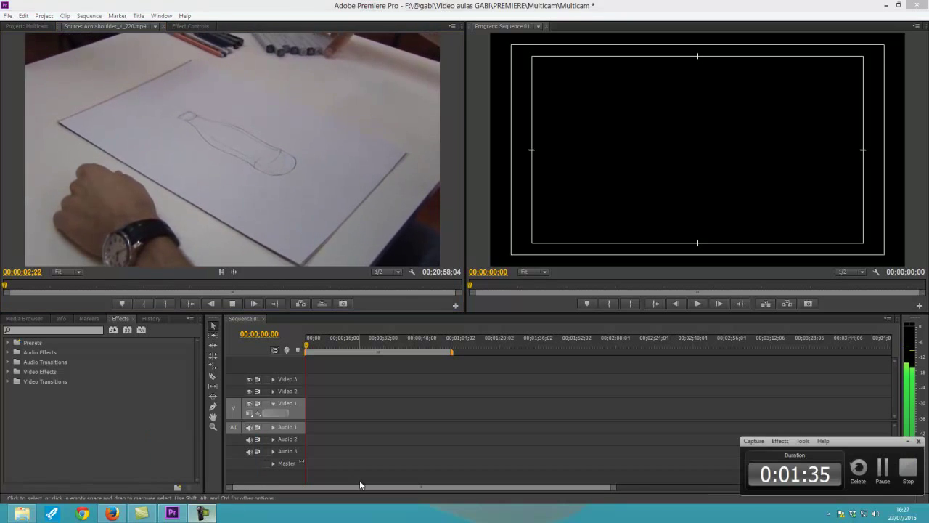
pyautogui.click(882, 468)
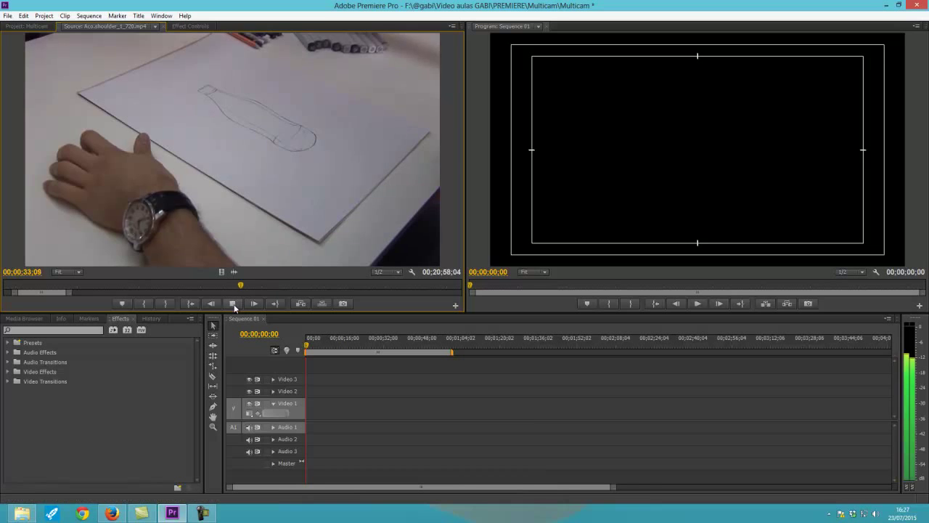
# - Replay the shoulder clip around the 32-second passage to listen for the same spoken sync cue
pyautogui.click(233, 305)
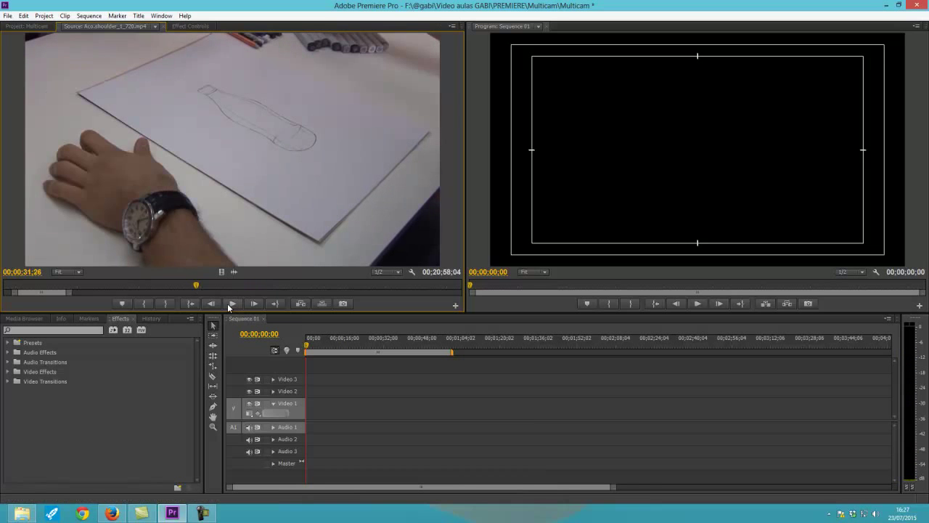
pyautogui.click(233, 305)
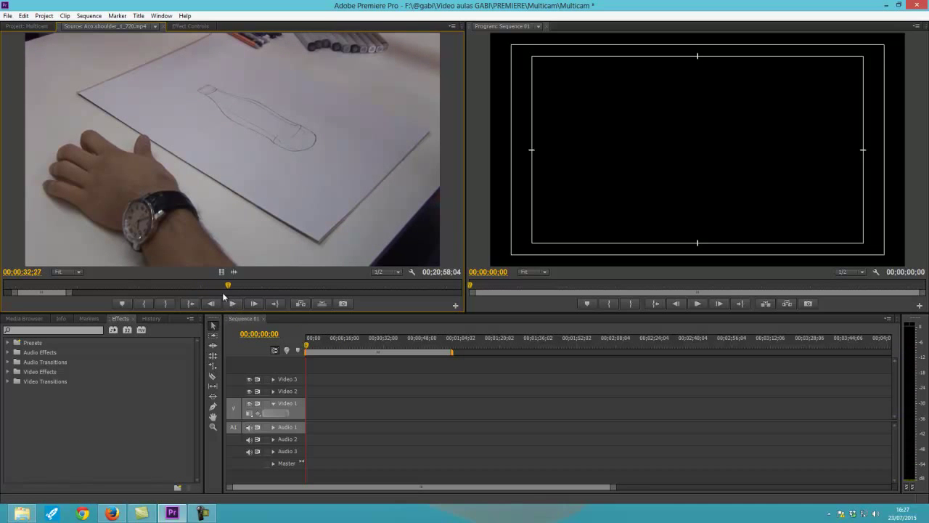
pyautogui.click(233, 304)
pyautogui.click(233, 303)
pyautogui.click(232, 304)
pyautogui.click(233, 303)
pyautogui.click(215, 286)
pyautogui.click(192, 304)
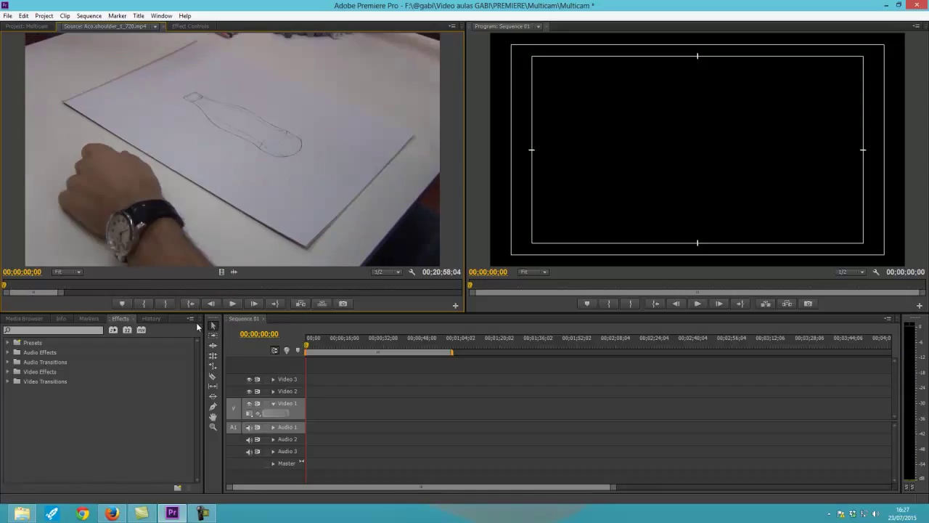
pyautogui.click(202, 513)
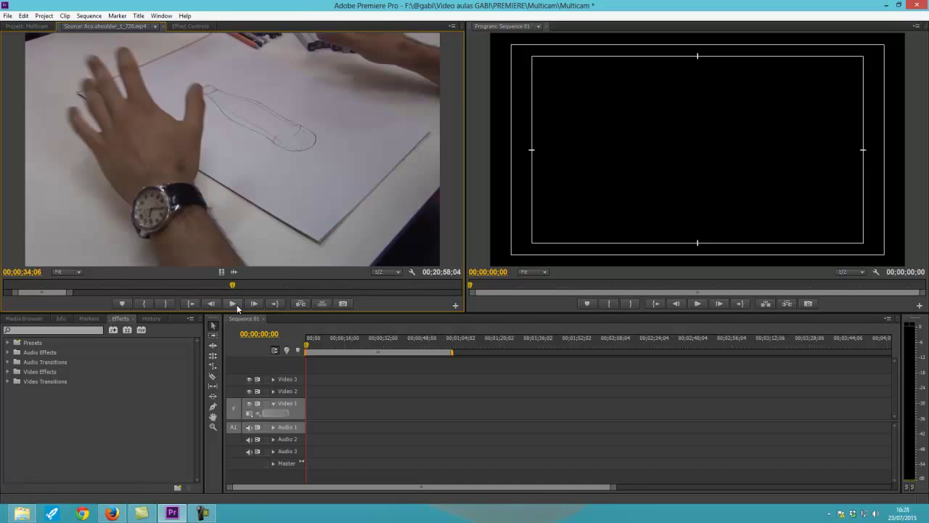
# - Pinpoint the sync cue in Aco.shoulder_1_720.mp4 and mark the In point at 00;00;32;22
pyautogui.click(173, 286)
pyautogui.click(231, 304)
pyautogui.click(231, 304)
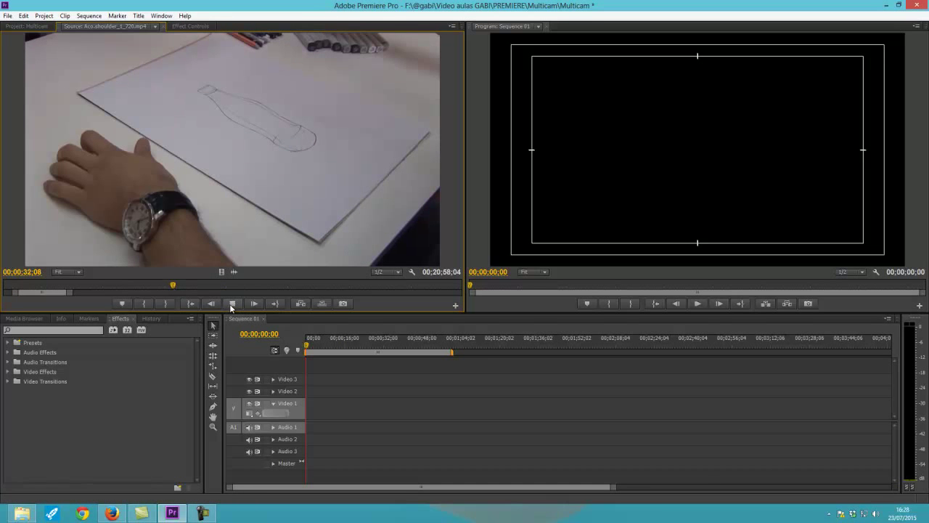
pyautogui.click(182, 286)
pyautogui.click(231, 304)
pyautogui.click(143, 304)
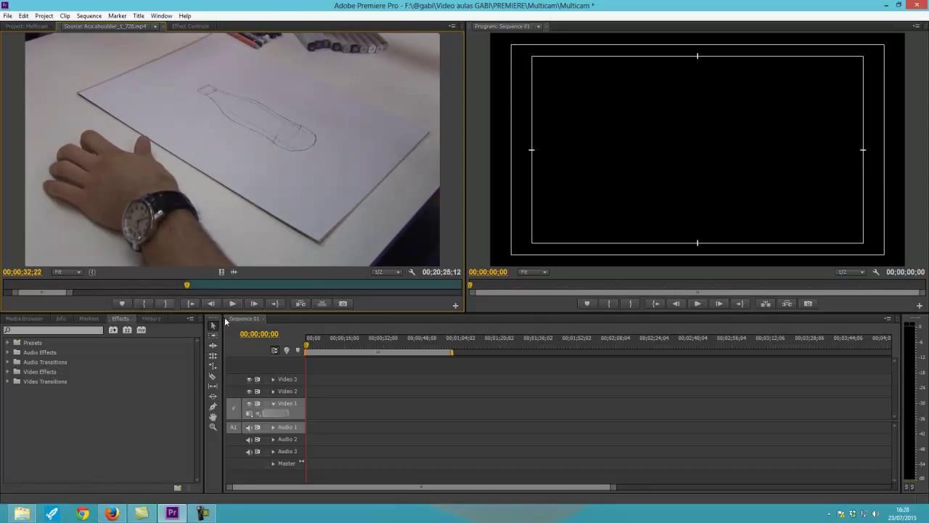
# - Load the audio file Aco.cam2_720.mp3 into the Source monitor and play it from the start
pyautogui.click(27, 26)
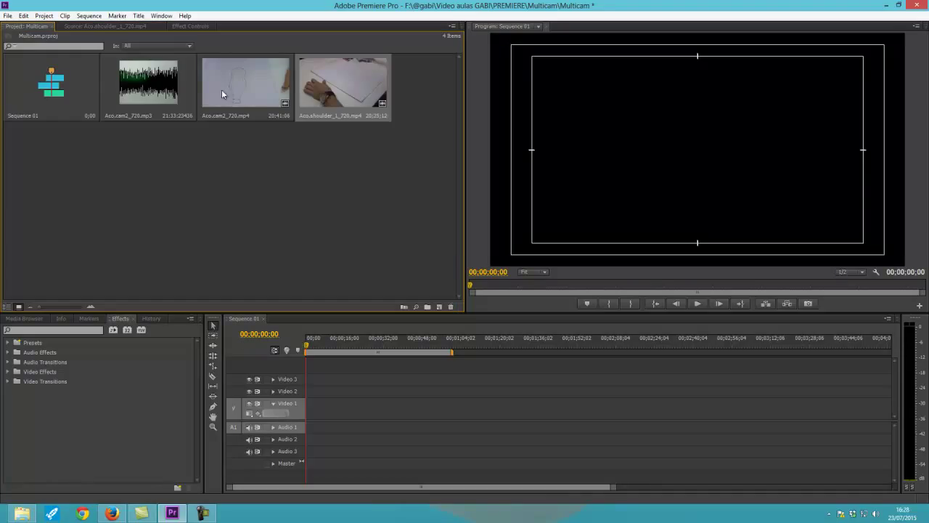
pyautogui.click(140, 86)
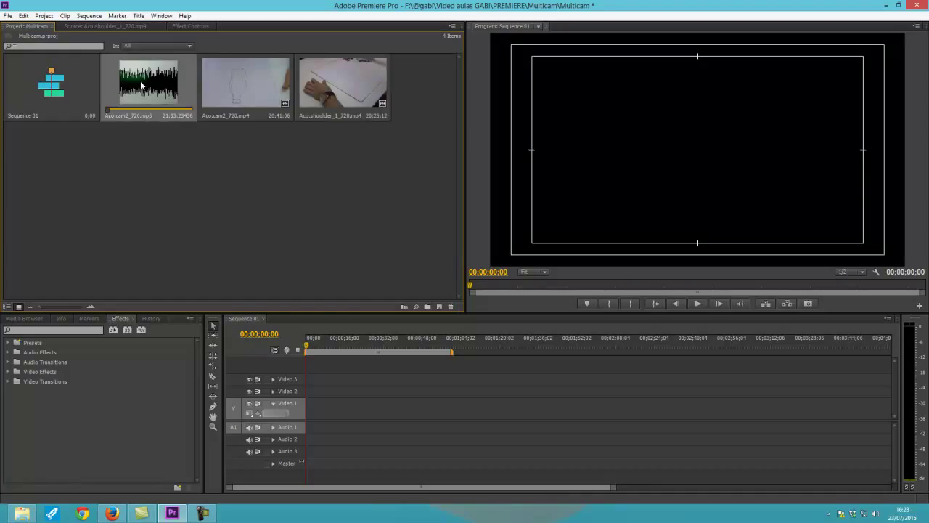
pyautogui.doubleClick(142, 86)
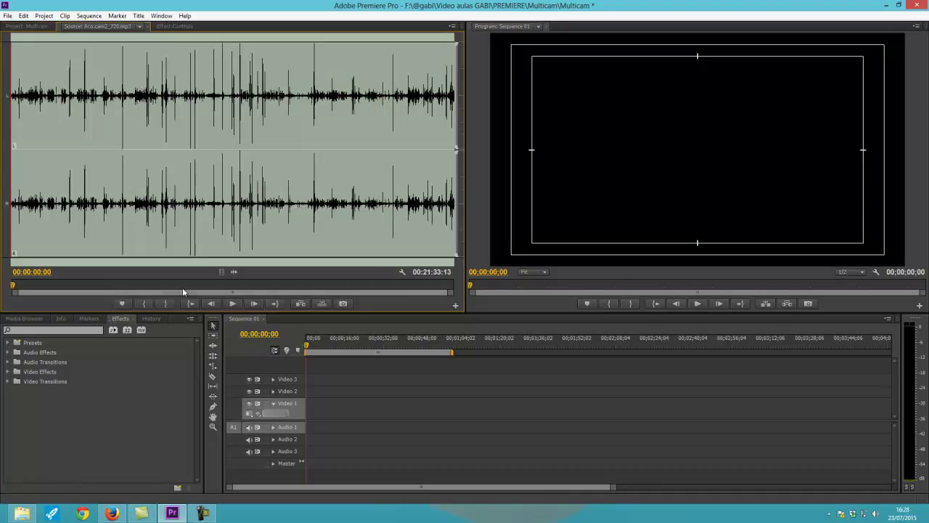
pyautogui.click(233, 305)
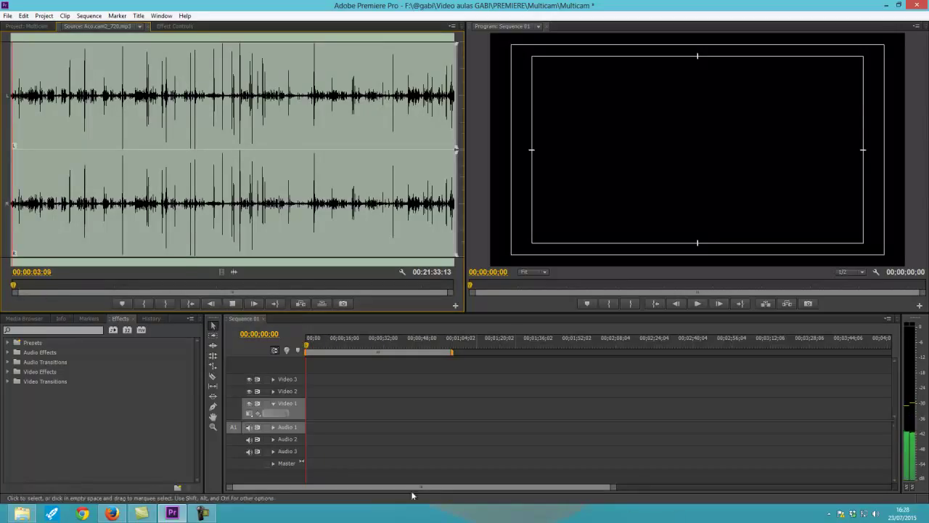
pyautogui.click(204, 514)
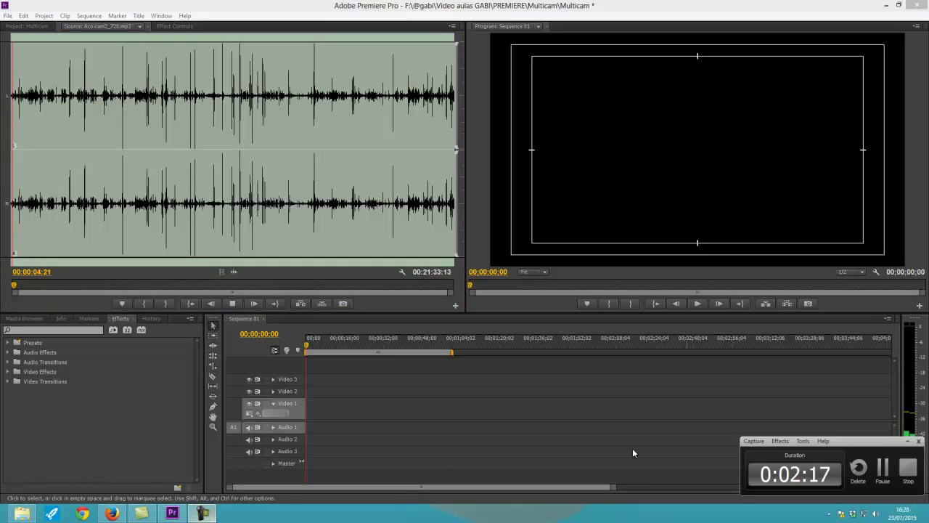
pyautogui.click(886, 473)
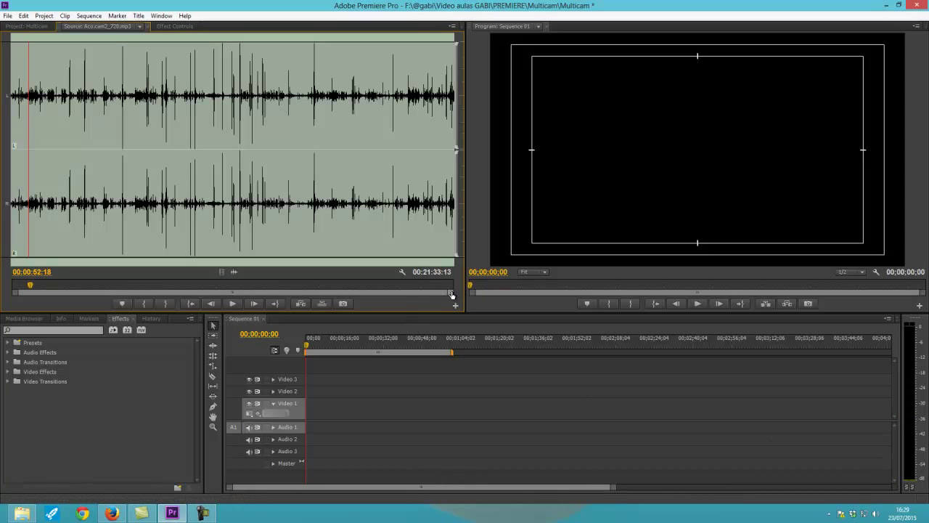
# - Zoom in on the Aco.cam2_720.mp3 waveform and play the passage around 48 to 52 seconds to listen for the sync cue
pyautogui.moveTo(451, 291); pyautogui.dragTo(121, 291)
pyautogui.click(192, 286)
pyautogui.click(233, 305)
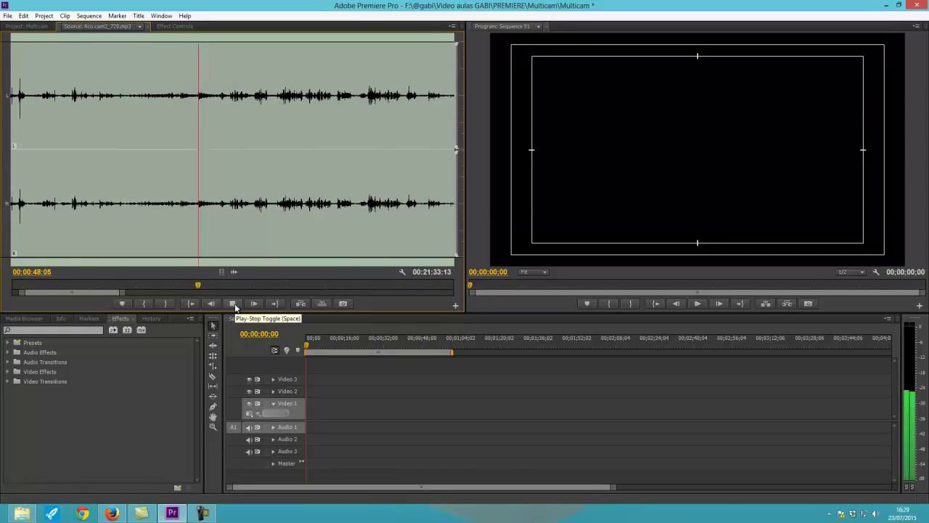
pyautogui.click(234, 304)
pyautogui.moveTo(124, 293); pyautogui.dragTo(85, 292)
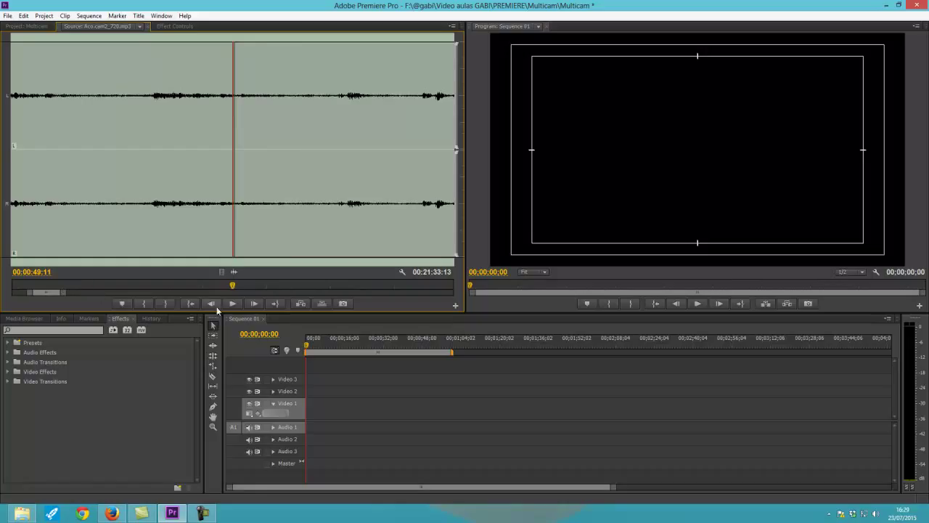
pyautogui.click(234, 304)
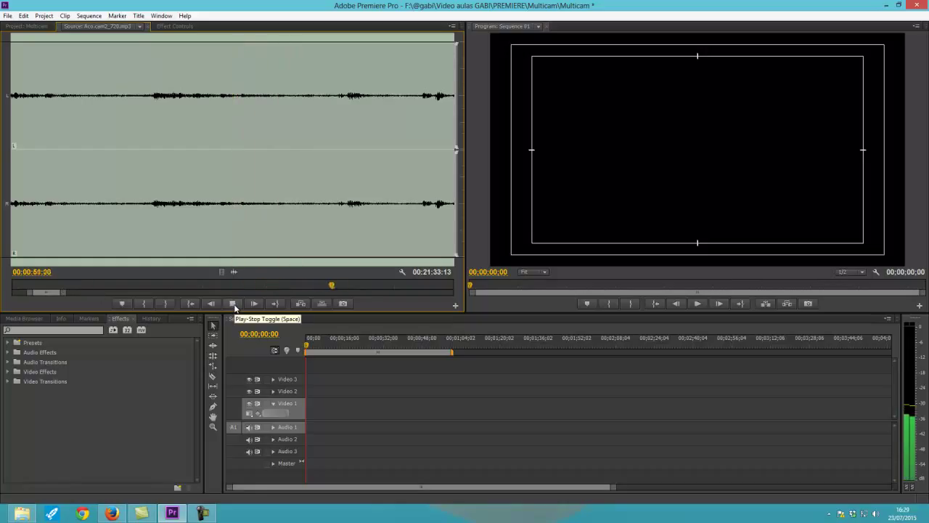
pyautogui.click(234, 305)
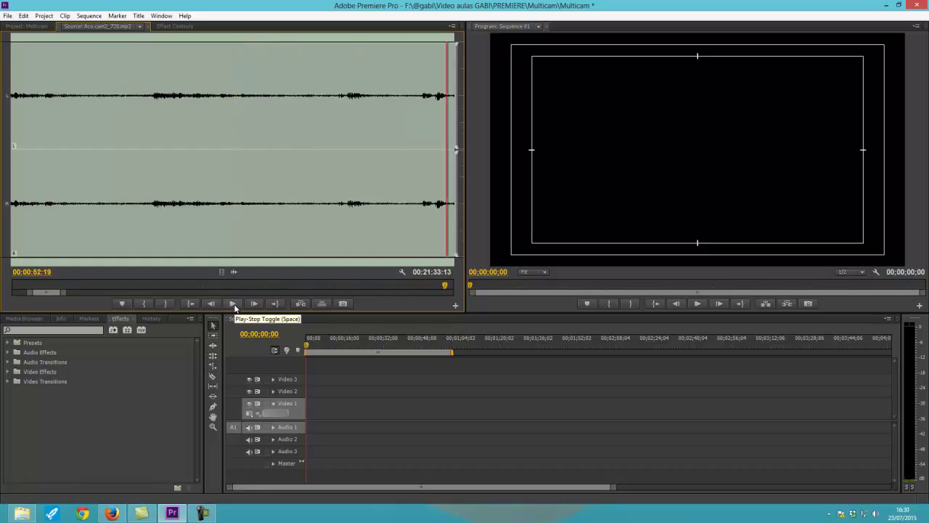
# - Pinpoint the sync cue in Aco.cam2_720.mp3 and mark the In point at 00:00:51:01
pyautogui.click(332, 95)
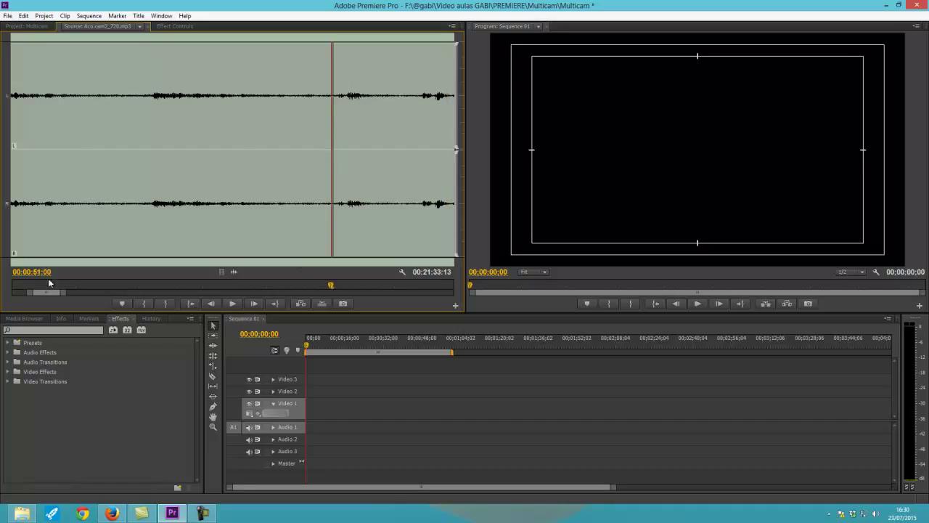
pyautogui.moveTo(60, 291); pyautogui.dragTo(58, 292)
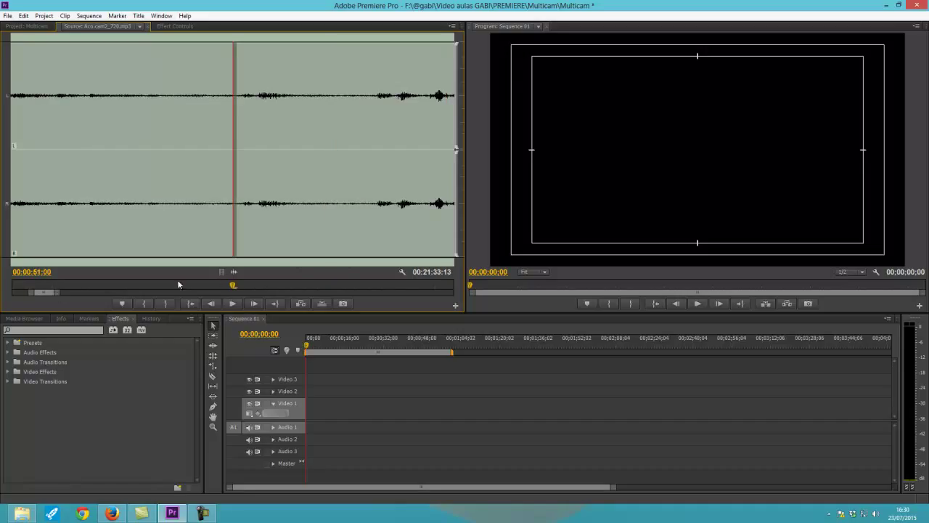
pyautogui.click(233, 304)
pyautogui.click(233, 304)
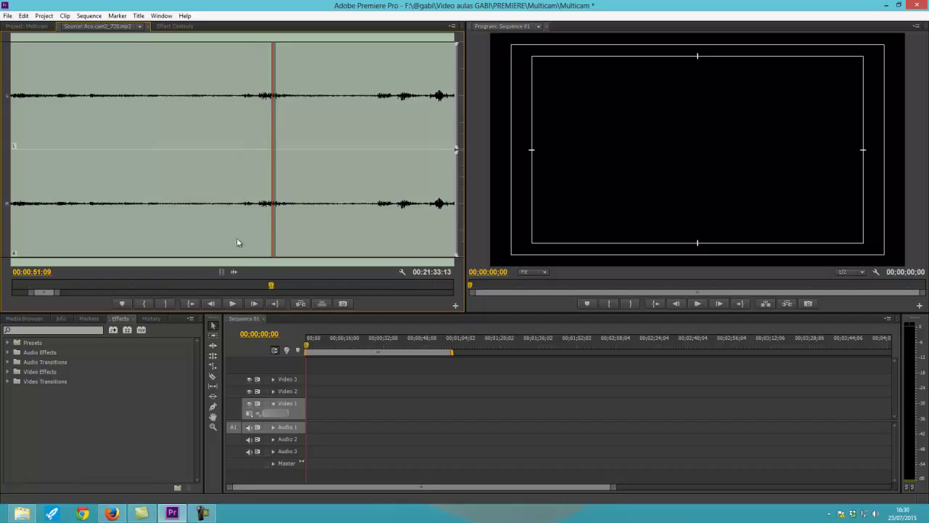
pyautogui.moveTo(254, 290); pyautogui.dragTo(236, 289)
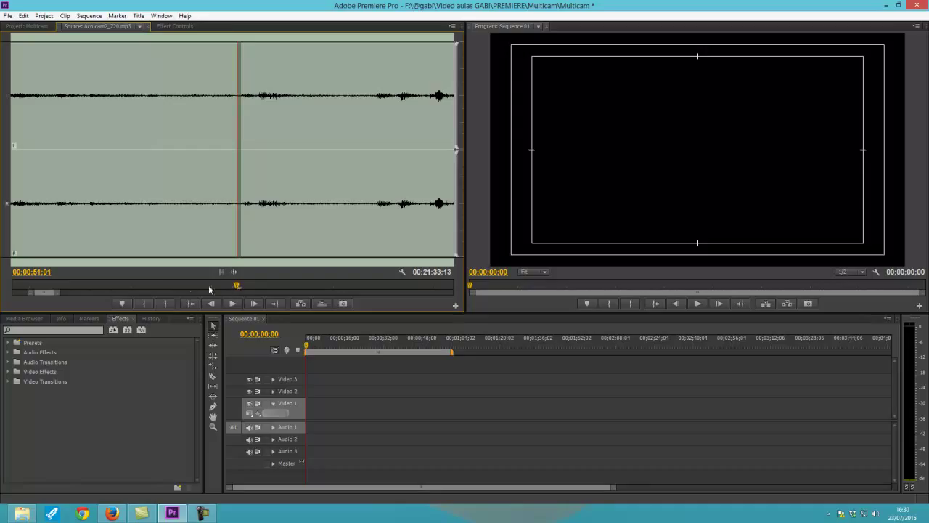
pyautogui.click(145, 307)
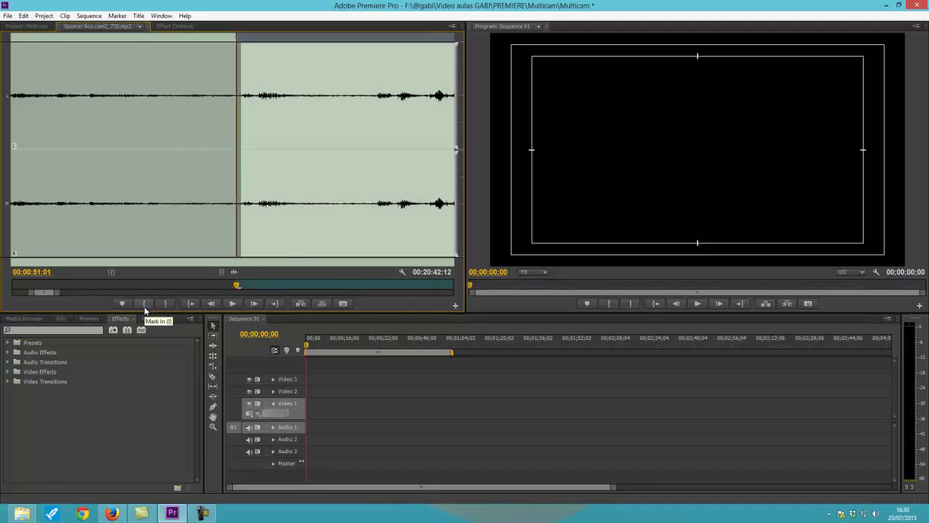
# - Return to the project's media clips and clear the current selection
pyautogui.click(35, 27)
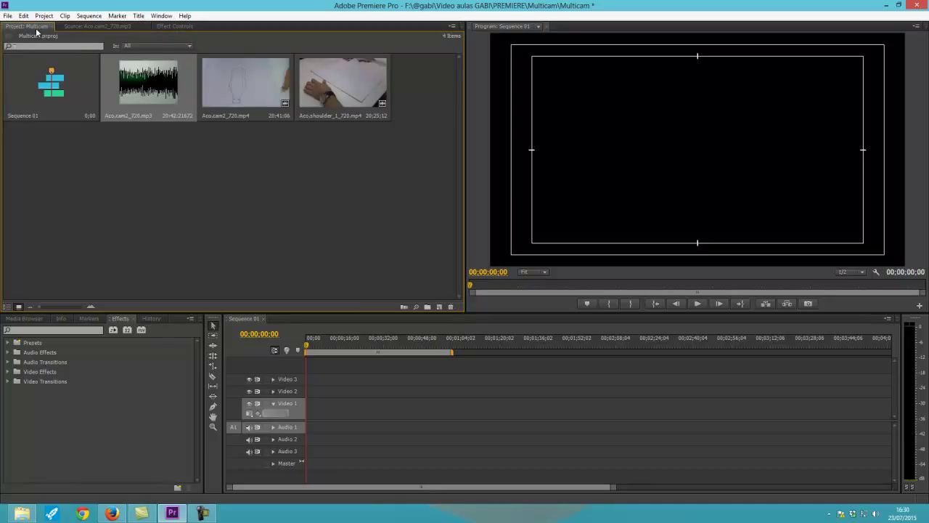
pyautogui.click(368, 182)
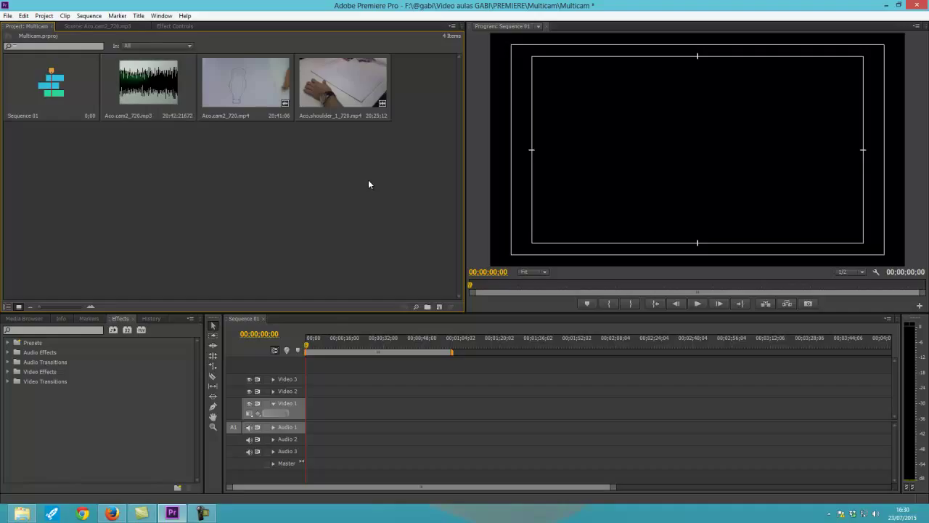
pyautogui.click(204, 513)
pyautogui.click(205, 514)
pyautogui.moveTo(408, 178); pyautogui.dragTo(144, 87)
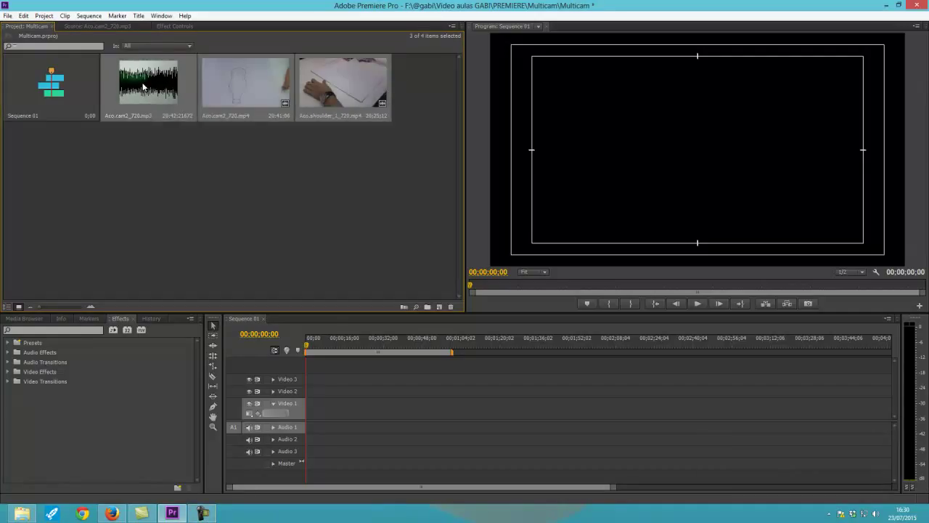
pyautogui.rightClick(144, 87)
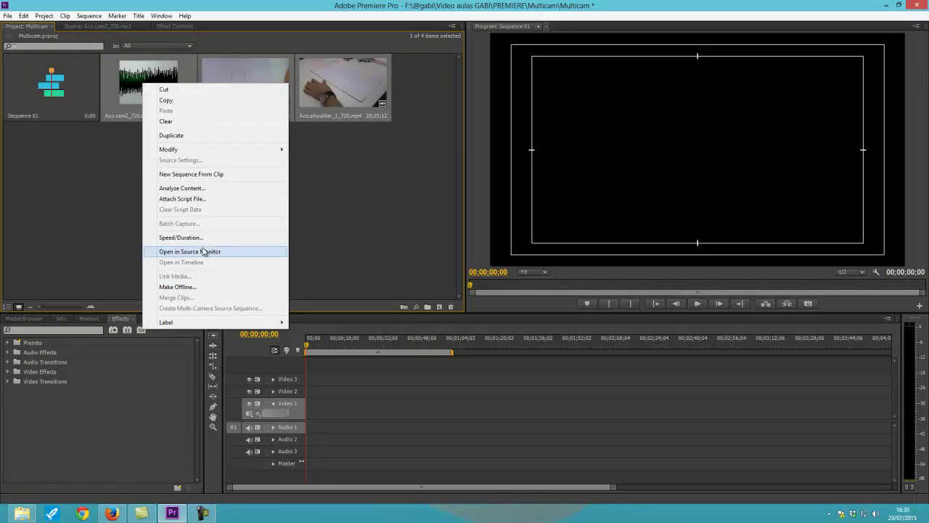
pyautogui.click(113, 166)
pyautogui.click(133, 104)
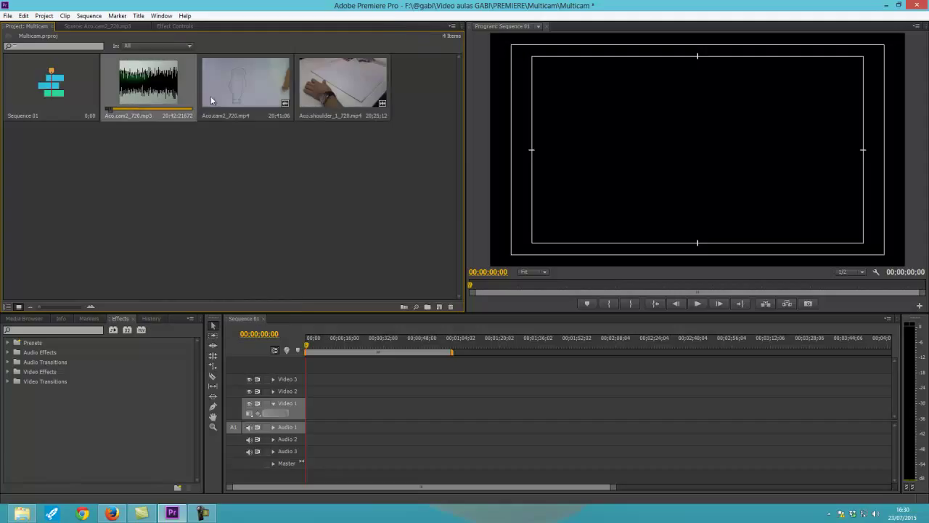
pyautogui.keyDown('ctrl'); pyautogui.click(215, 99); pyautogui.keyUp('ctrl')
pyautogui.keyDown('ctrl'); pyautogui.click(341, 101); pyautogui.keyUp('ctrl')
pyautogui.rightClick(341, 101)
pyautogui.click(276, 201)
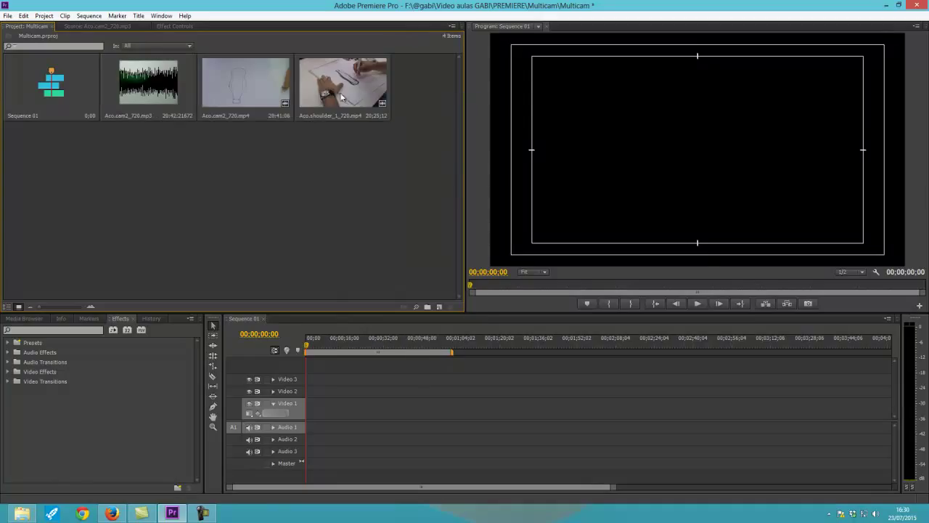
# - Create a multi-camera source sequence from Aco.shoulder_1_720.mp4 and Aco.cam2_720.mp4, synchronized by In Points, keeping the suggested name
pyautogui.click(334, 85)
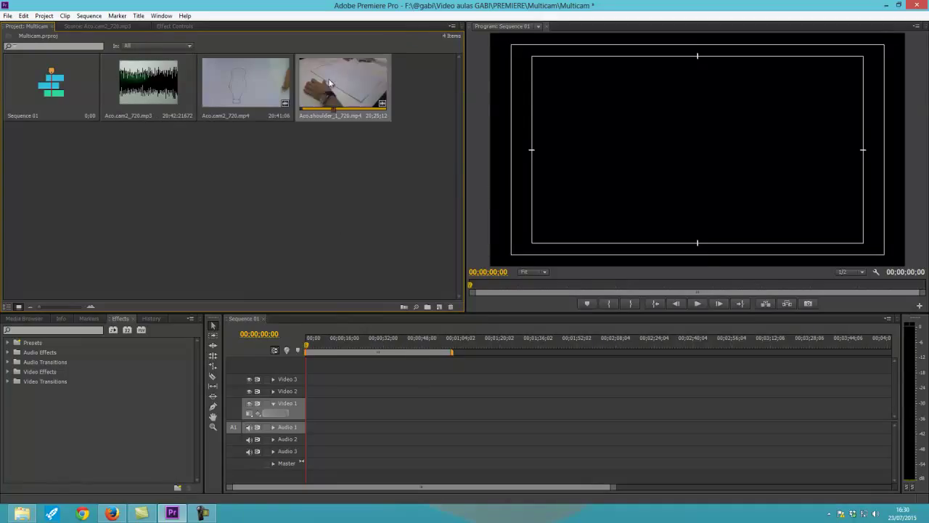
pyautogui.keyDown('ctrl'); pyautogui.click(265, 85); pyautogui.keyUp('ctrl')
pyautogui.rightClick(264, 82)
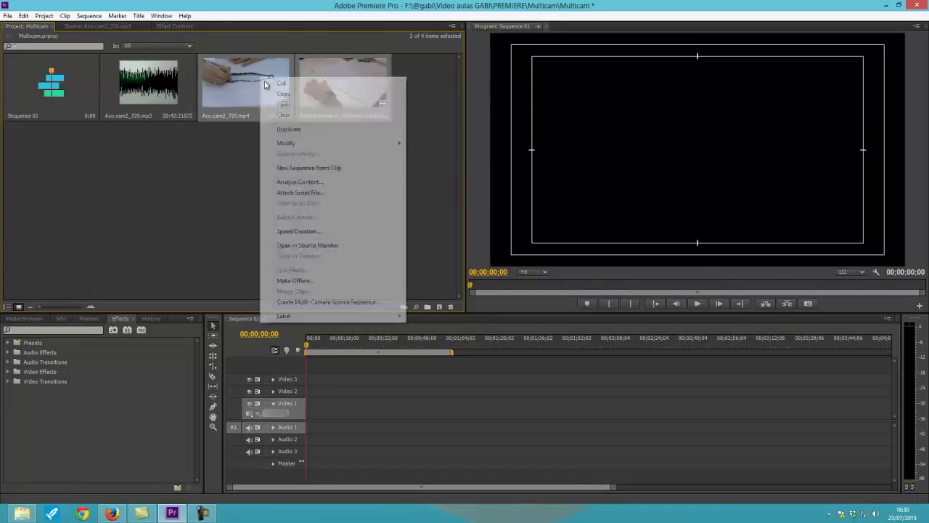
pyautogui.click(315, 302)
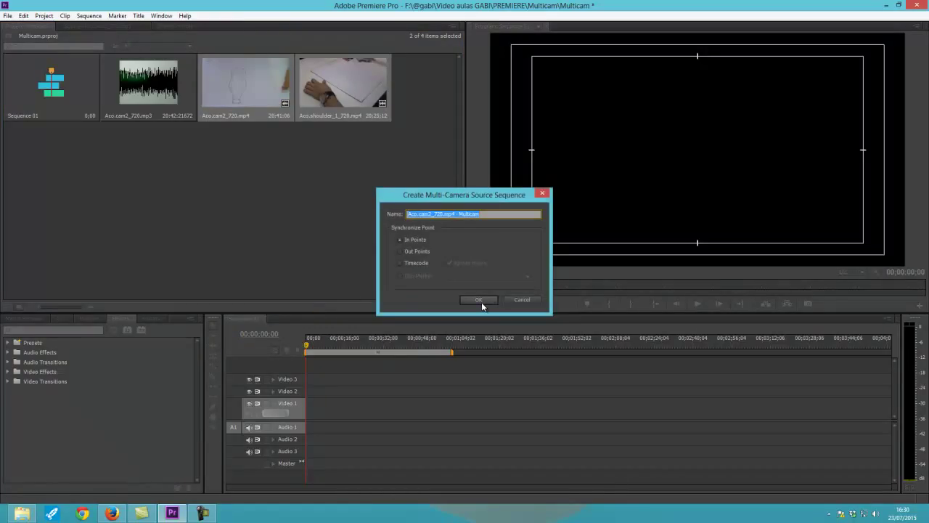
pyautogui.click(479, 300)
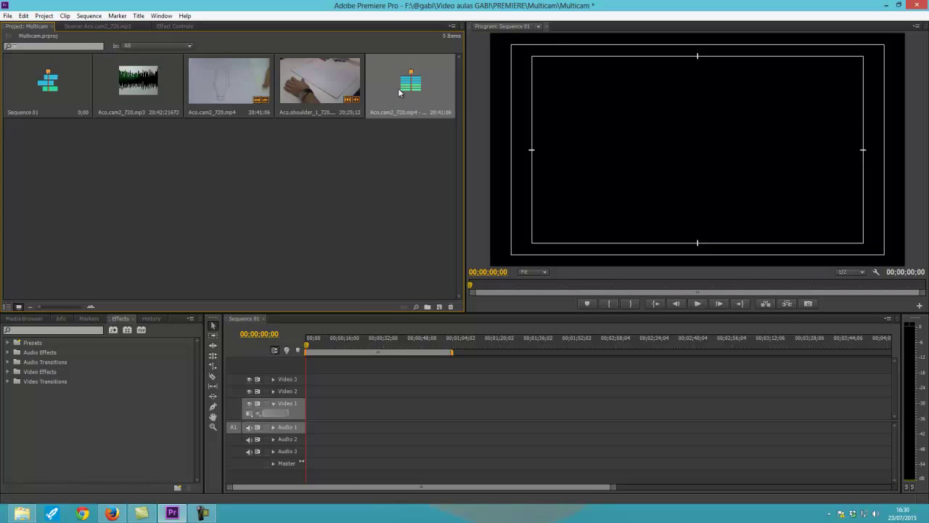
# - Place the multi-camera source sequence at the start of Video 1 in Sequence 01, preview it briefly and return to the beginning
pyautogui.moveTo(399, 92); pyautogui.dragTo(314, 412)
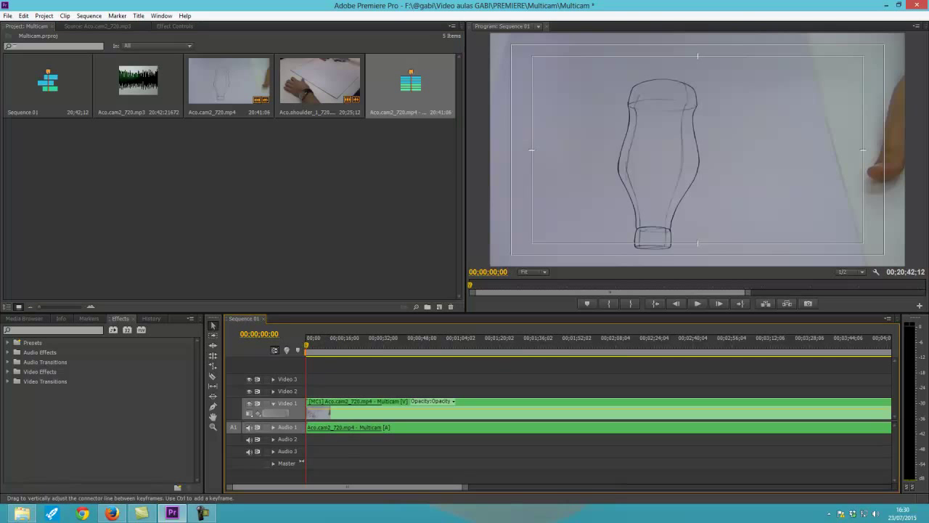
pyautogui.click(700, 305)
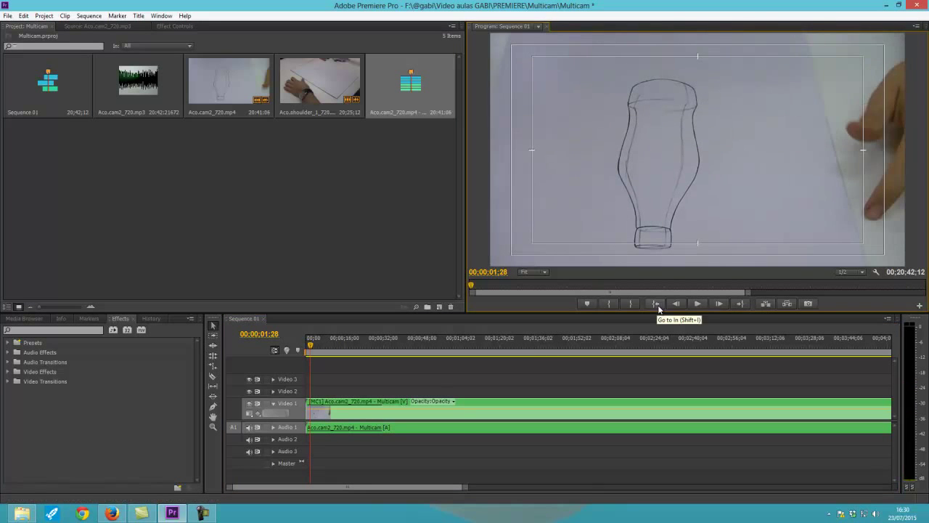
pyautogui.click(657, 306)
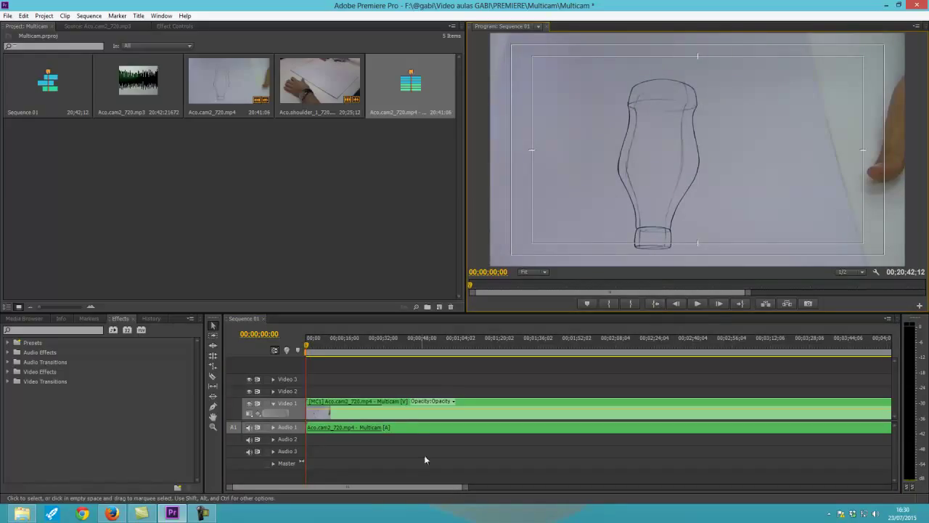